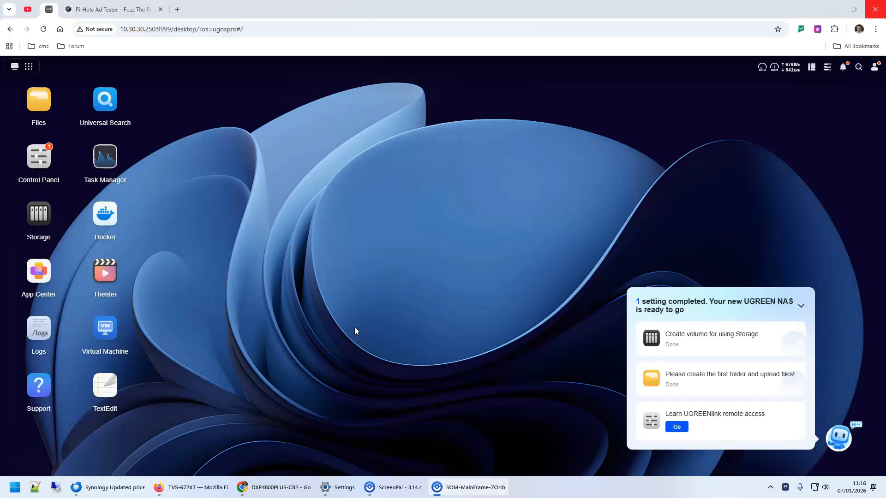
left_click(105, 338)
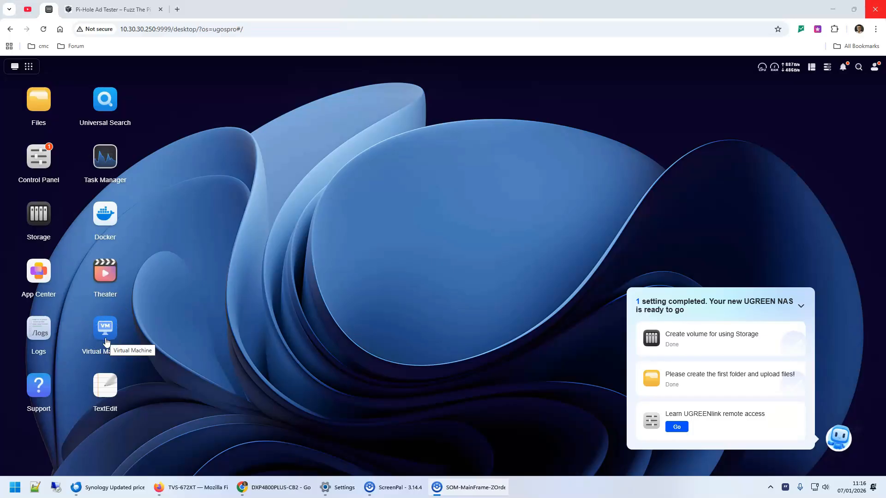
left_click(188, 351)
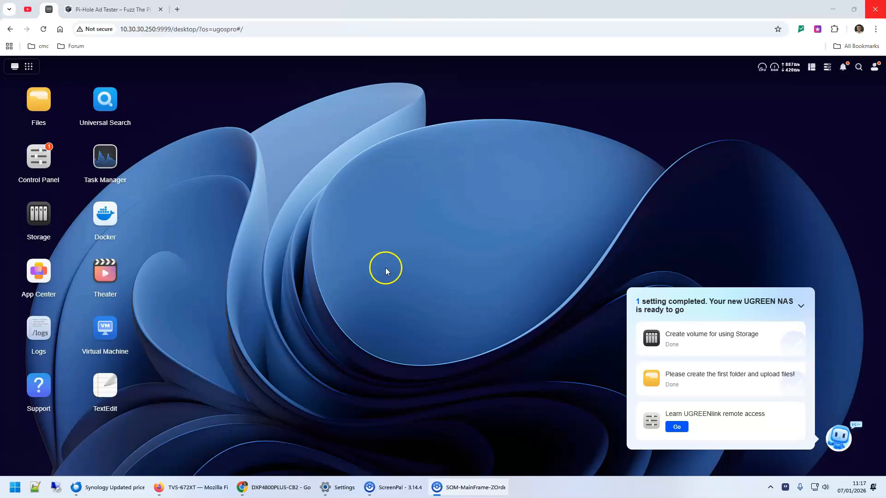
Step: Start a new Docker network named macvlan_pihole in macvlan mode
left_click(106, 225)
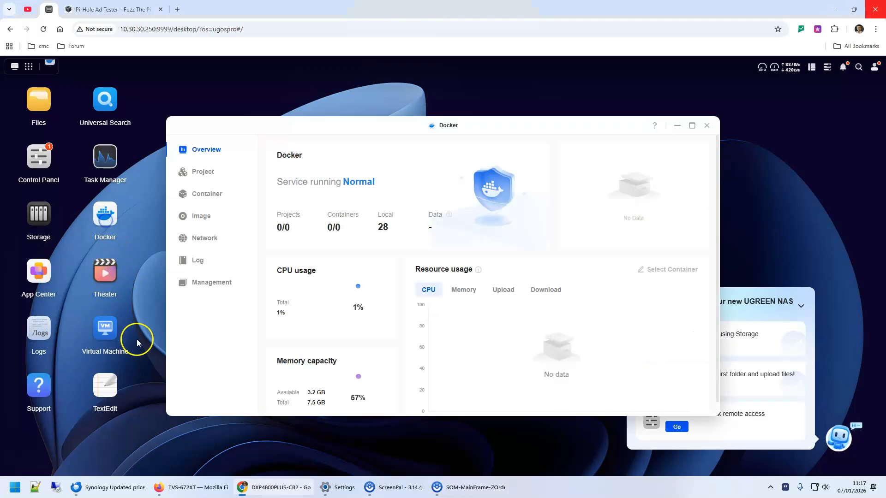
left_click(196, 235)
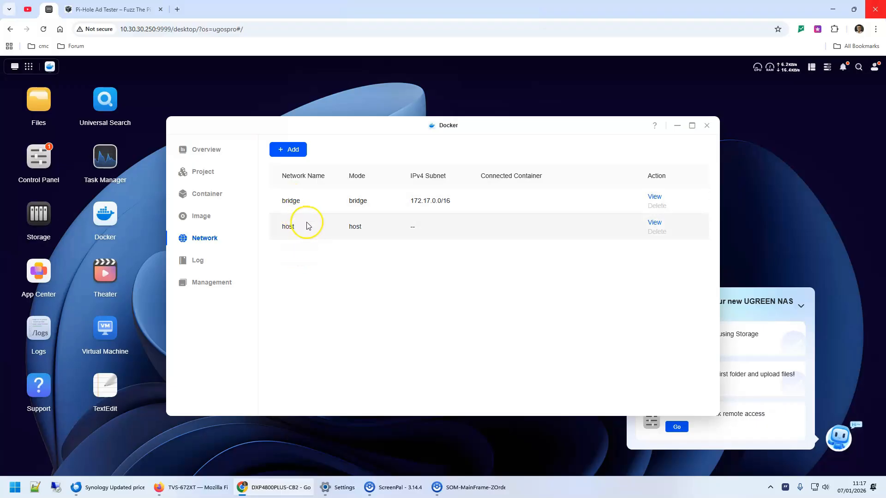
left_click(287, 150)
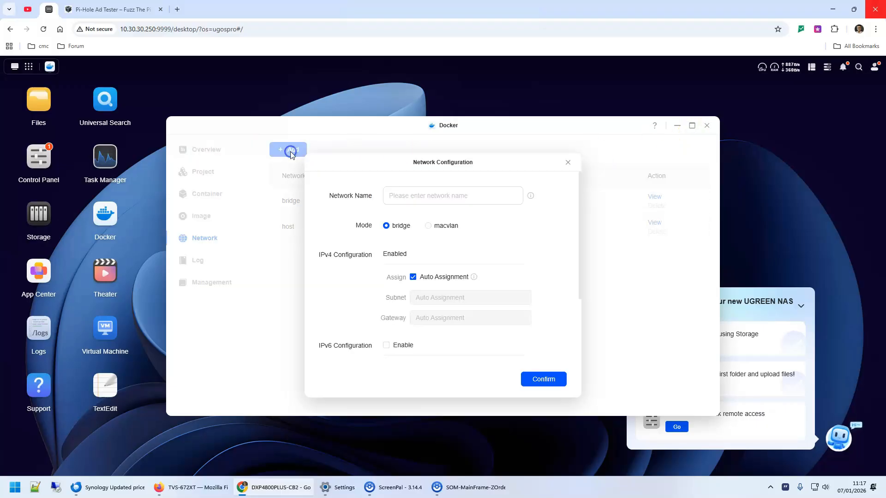
left_click(430, 226)
left_click(442, 196)
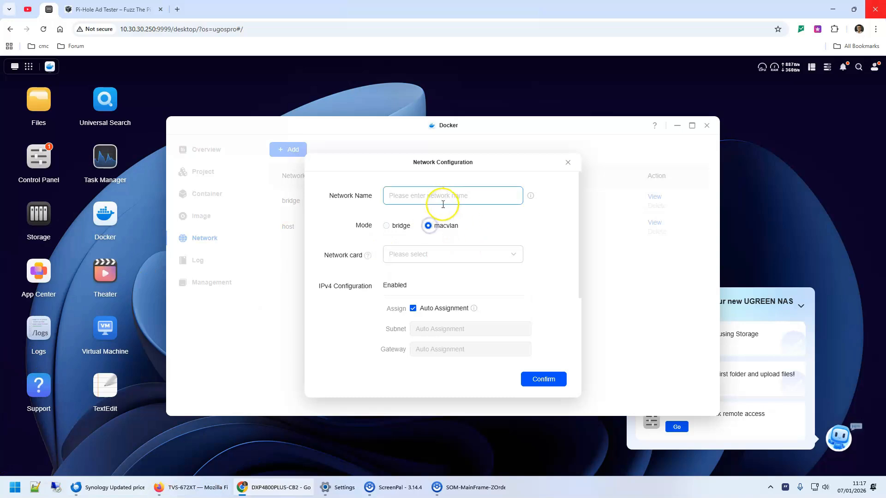
type("macvlan_pihole")
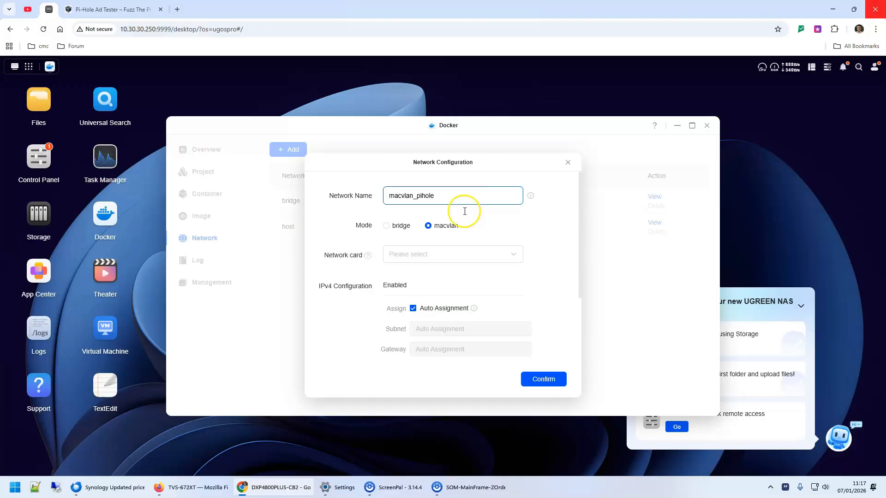
left_click(432, 226)
Step: Go from the network card choices to adding a network bridge, then enable virtual network bridging for LAN1 and apply it
left_click(413, 254)
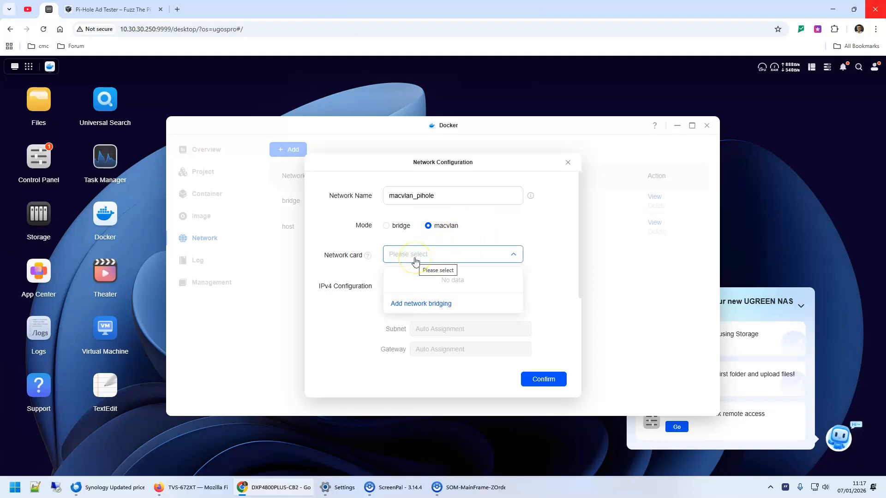
left_click(421, 304)
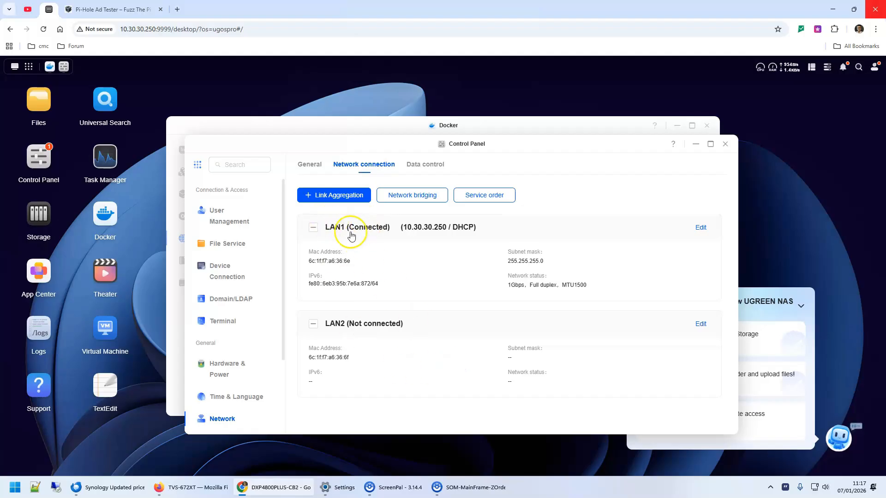
left_click(405, 198)
left_click(407, 239)
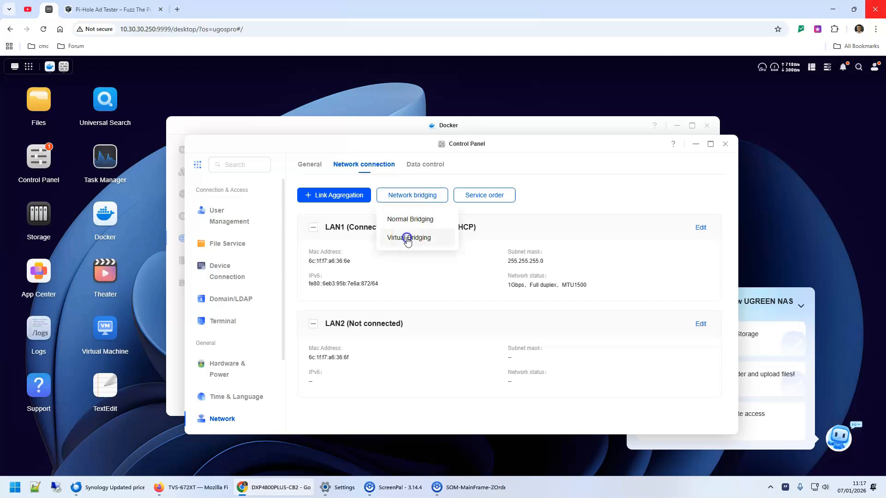
left_click(407, 239)
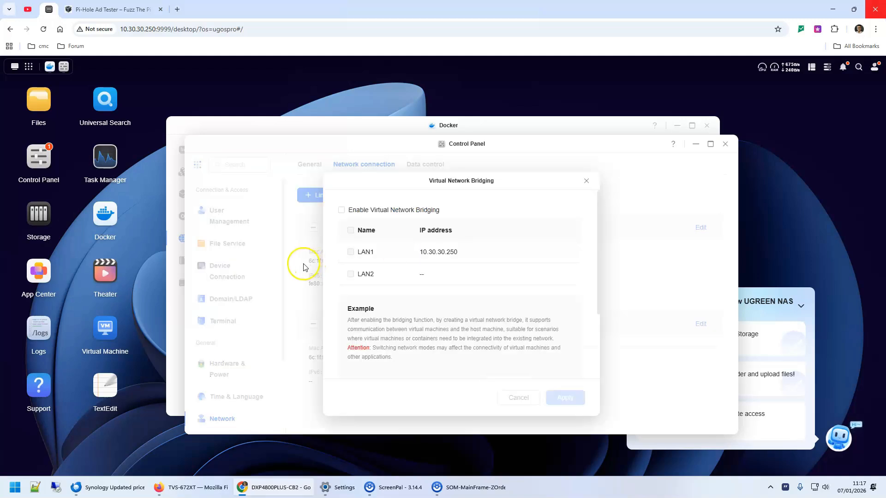
left_click(341, 210)
left_click(350, 252)
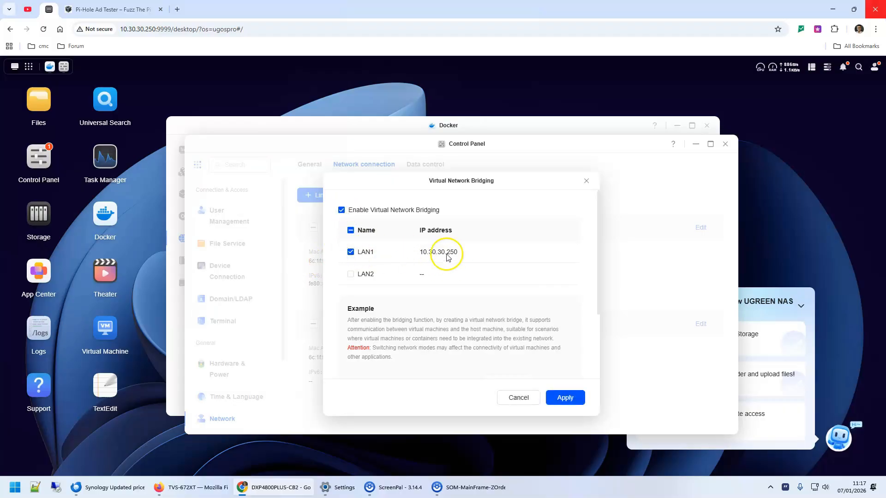
left_click(565, 398)
left_click(534, 327)
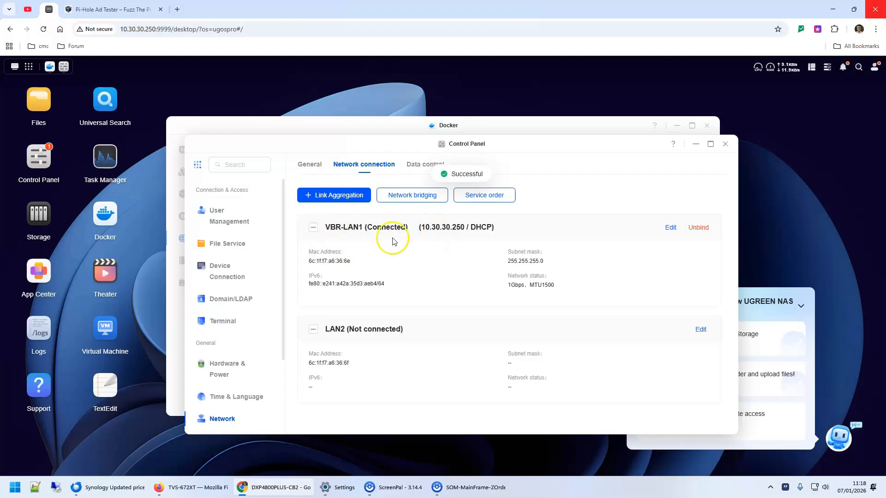
Step: Close the network settings and create the macvlan_pihole network on the VBR-LAN1 network card with automatic IPv4 assignment
left_click(728, 145)
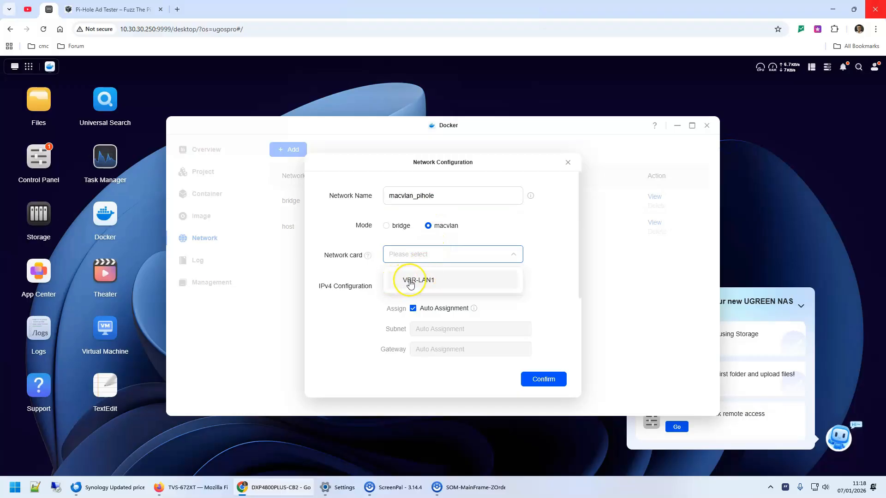
left_click(410, 282)
scroll(423, 230, "down", 2)
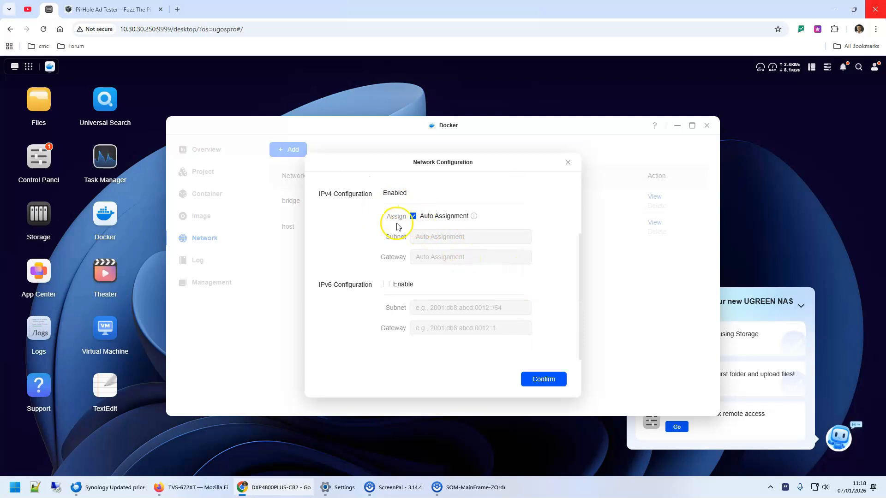
left_click(558, 379)
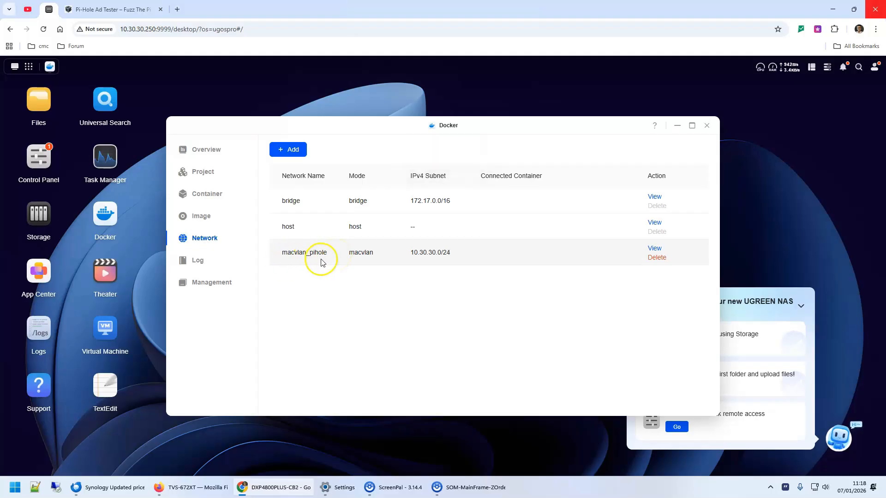
Step: Start a new Docker project named pihole_macvlan
left_click(206, 172)
left_click(283, 155)
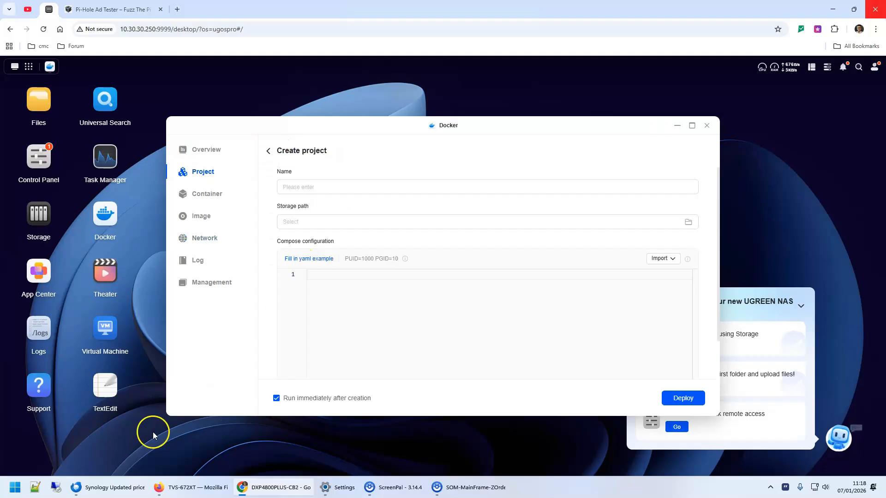
left_click(318, 186)
type("pihole_ma")
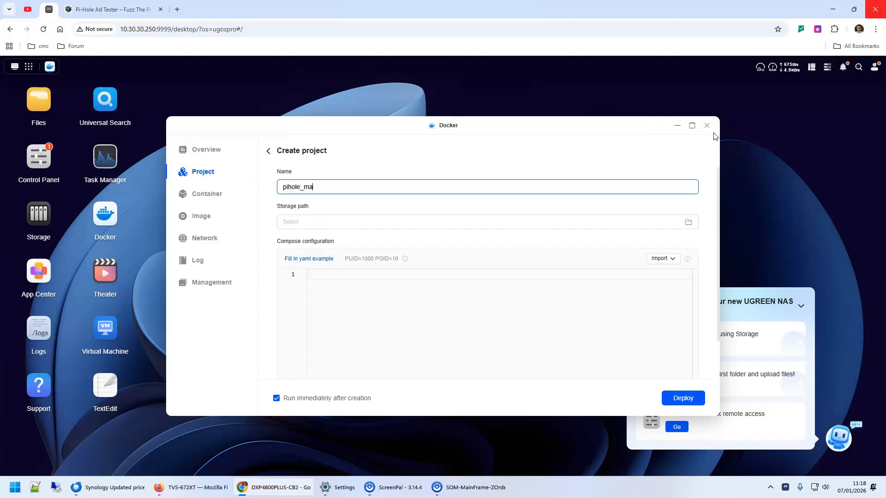
type("cvlan")
left_click(452, 289)
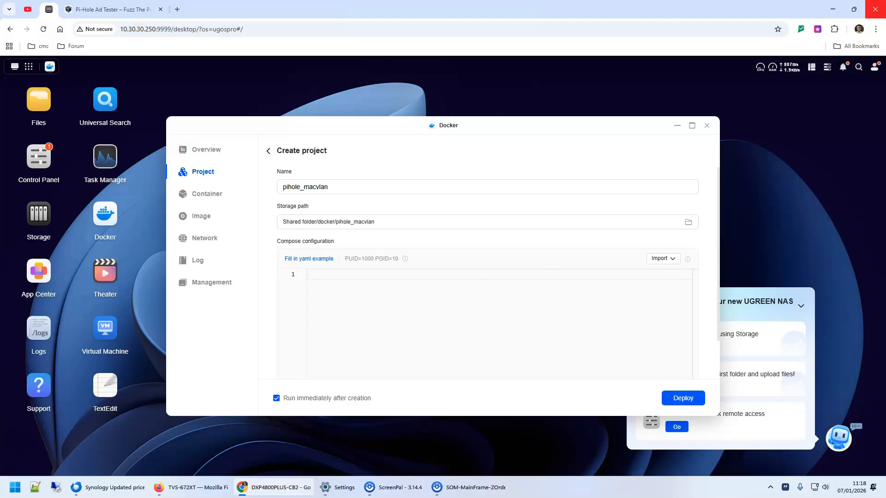
Step: Paste the copied Pi-hole and Unbound YAML into the project's compose configuration and maximize the Docker window
left_click(327, 273)
key("ctrl+v")
left_click(692, 126)
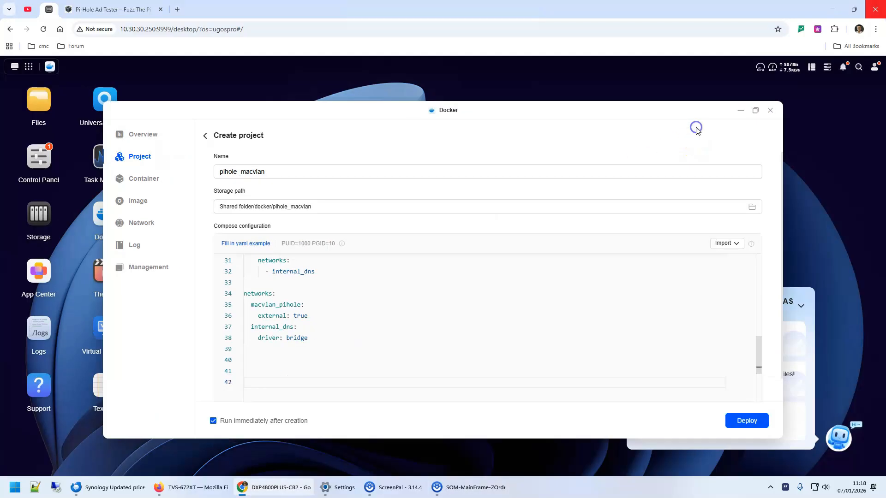
Step: Review the pihole service in the compose configuration, examining its time zone, web server password and DNS listening mode variables
scroll(259, 319, "up", 5)
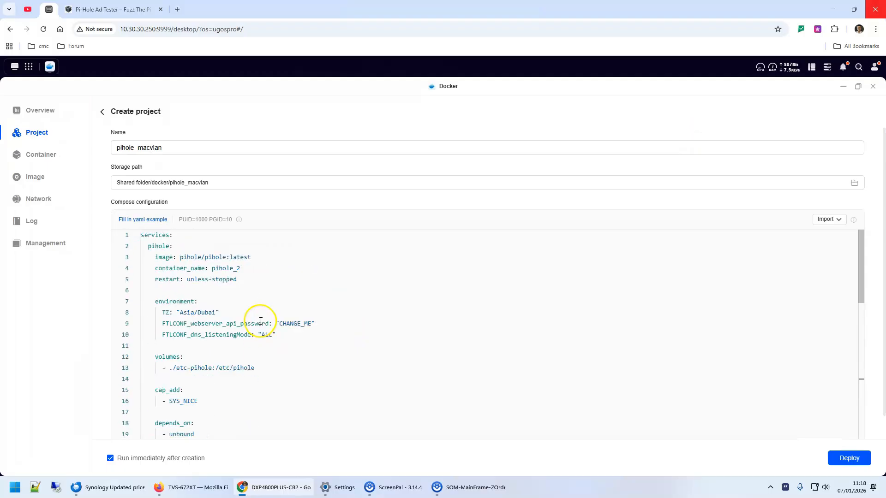
left_click_drag(141, 235, 169, 235)
left_click(161, 247)
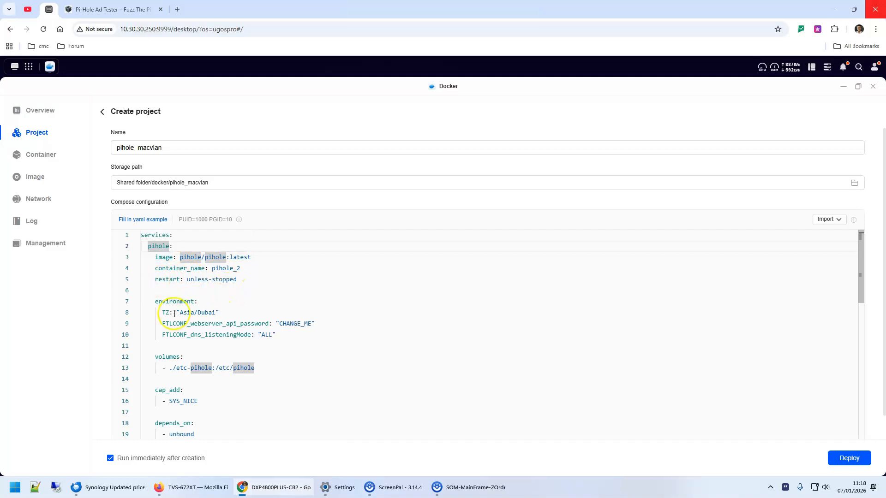
left_click_drag(162, 313, 223, 312)
double_click(227, 335)
left_click(216, 323)
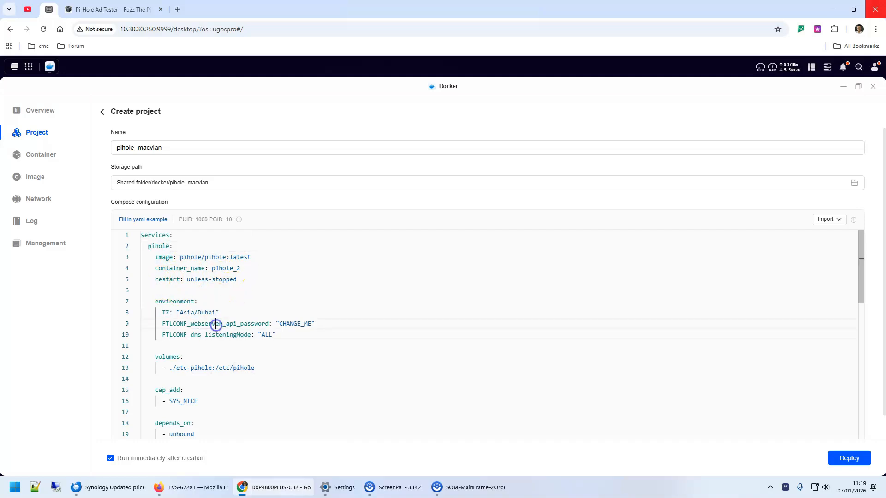
double_click(215, 324)
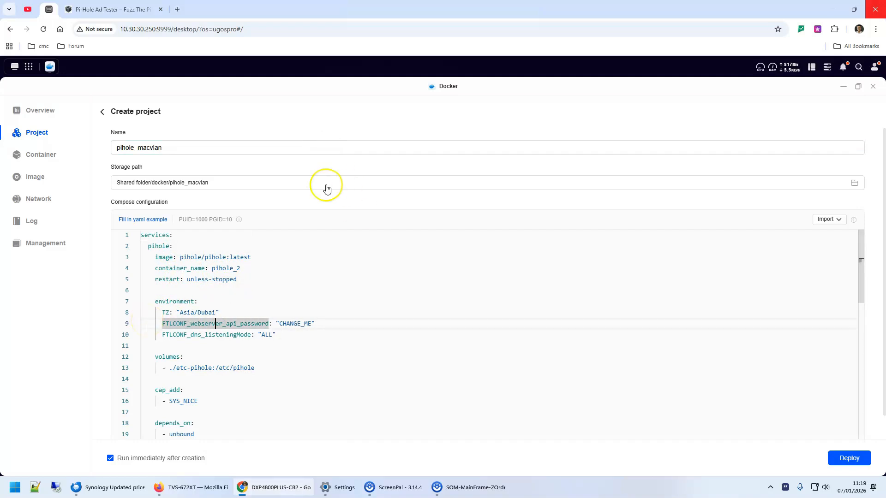
left_click_drag(280, 323, 162, 337)
left_click(278, 343)
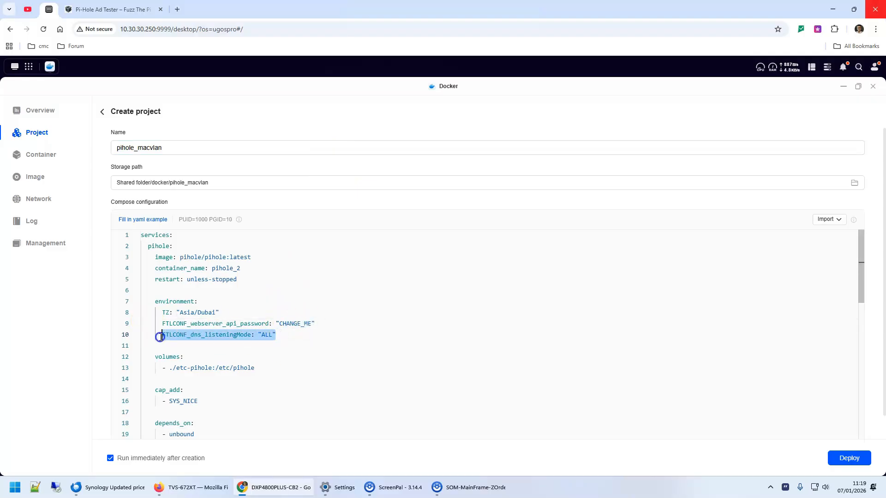
Step: Examine the pihole service's volume mapping, added capability and dependency on unbound in the compose configuration
scroll(311, 331, "down", 1)
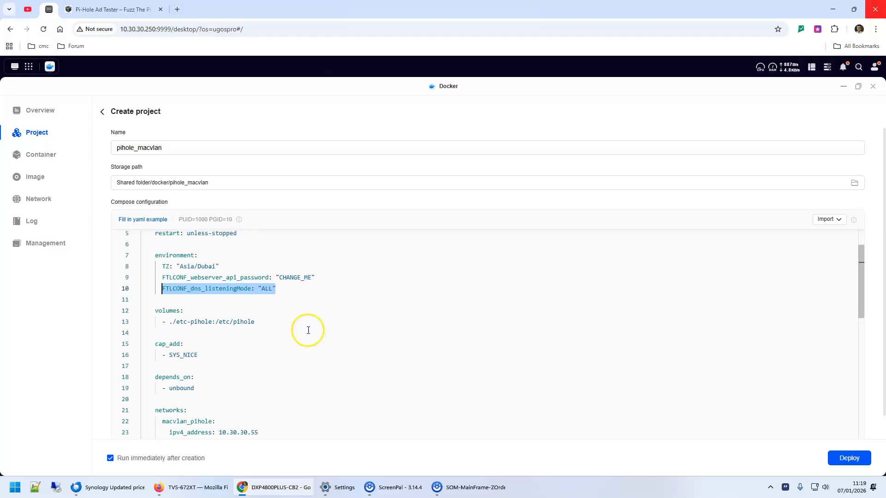
left_click_drag(170, 321, 207, 322)
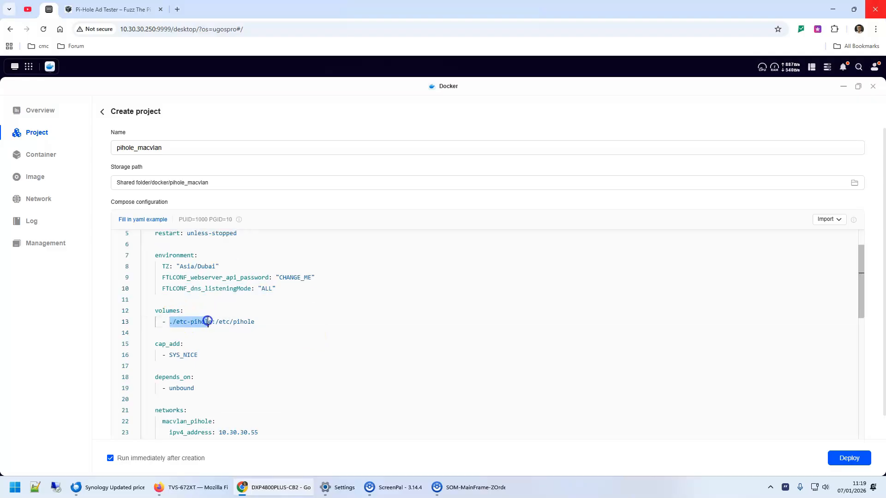
left_click(254, 321)
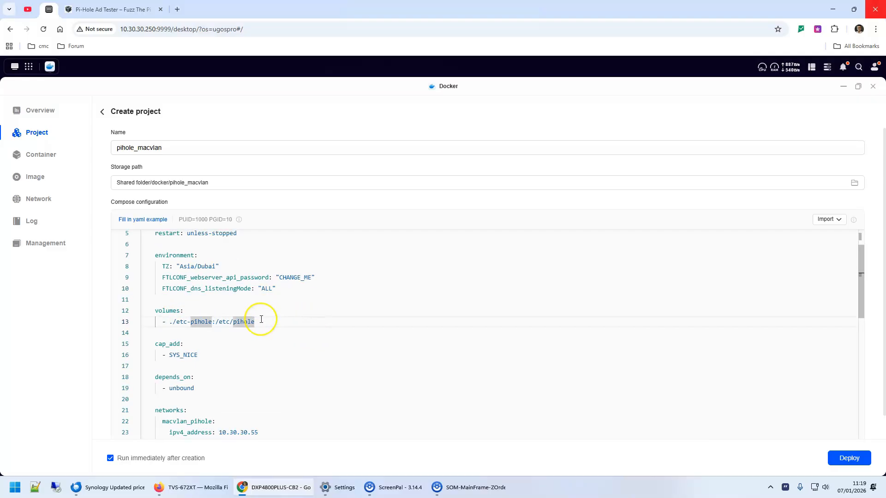
scroll(254, 328, "down", 1)
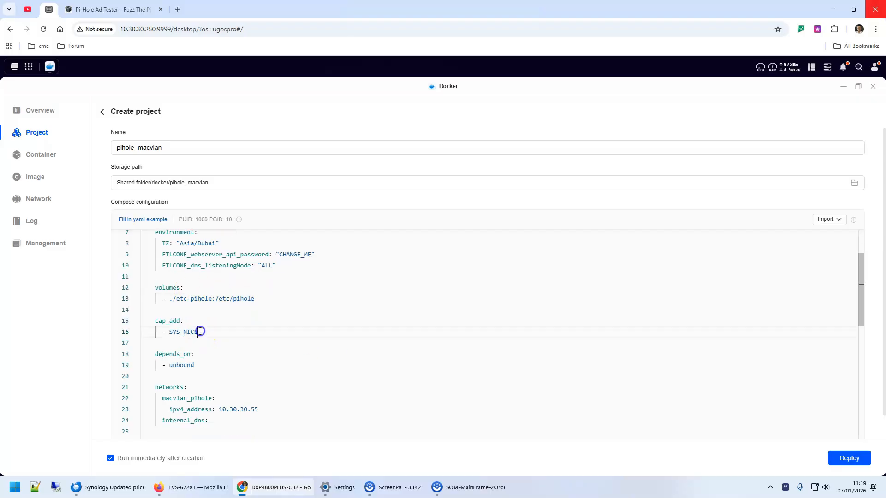
left_click_drag(198, 331, 150, 323)
left_click(210, 333)
scroll(283, 340, "down", 2)
left_click(220, 311)
scroll(298, 350, "down", 1)
scroll(299, 350, "down", 1)
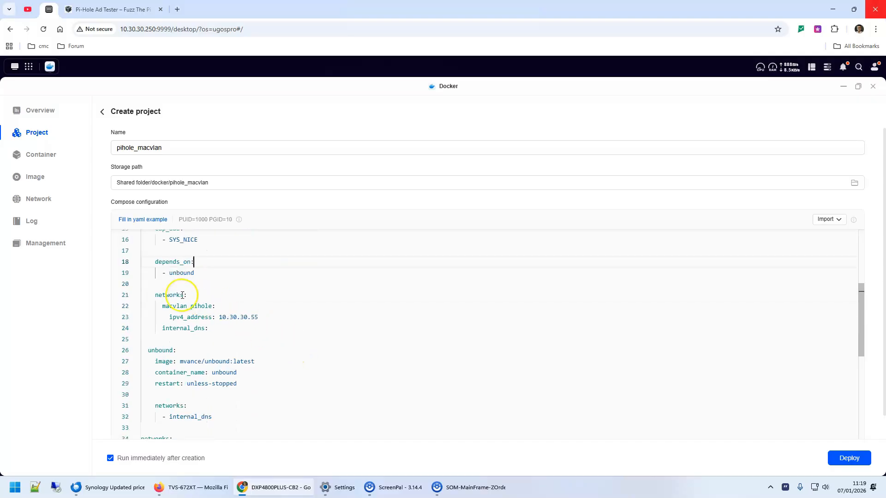
Step: Examine the pihole service's networks section, checking the IPv4 address, the internal_dns entry and the macvlan_pihole network name
left_click(171, 317)
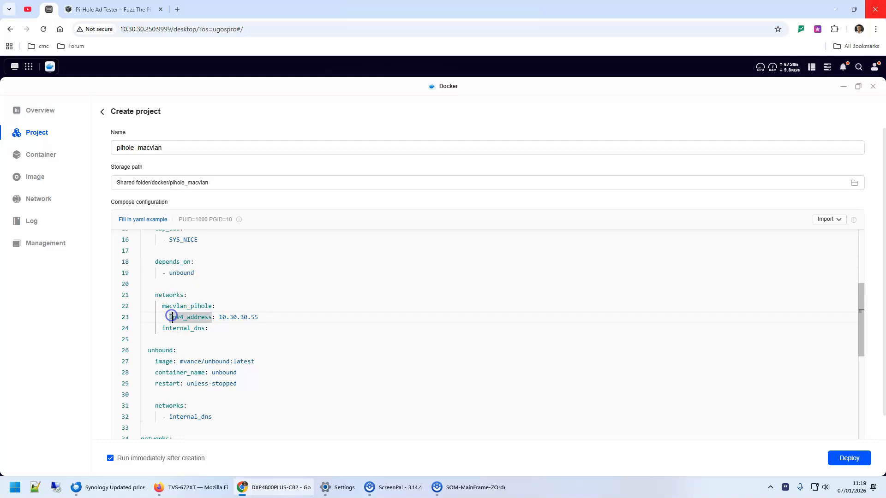
left_click(257, 316)
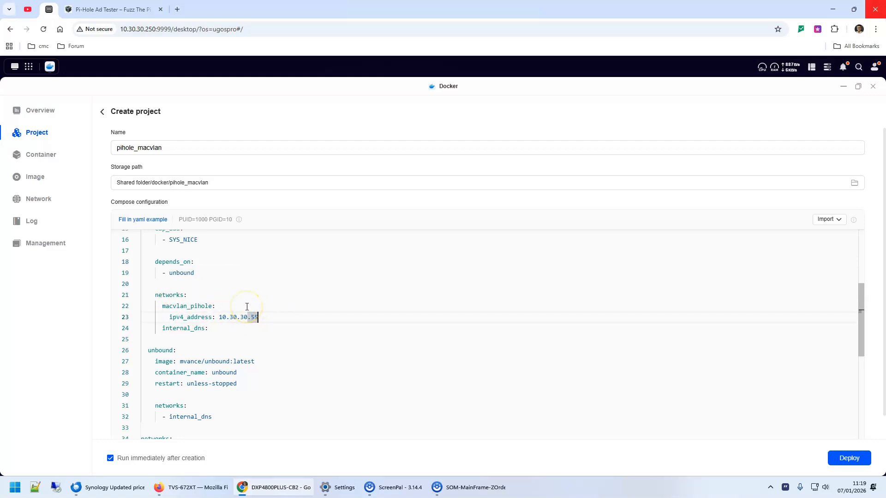
left_click(232, 317)
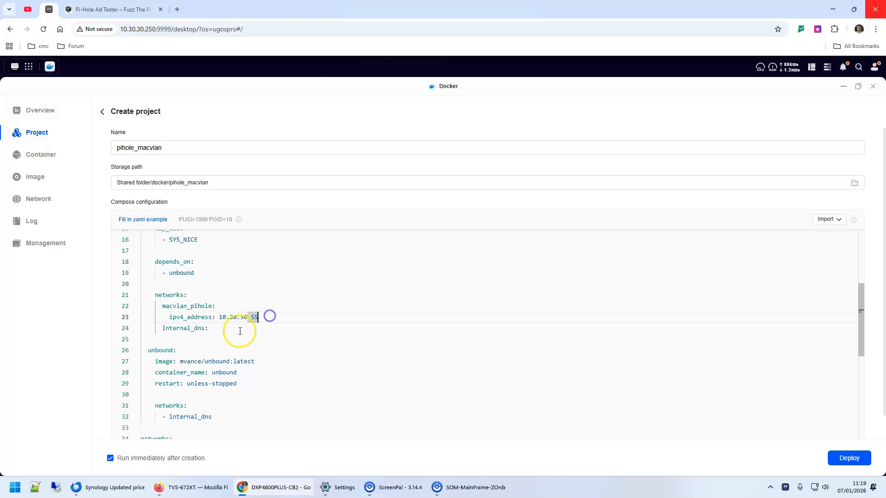
left_click(160, 330)
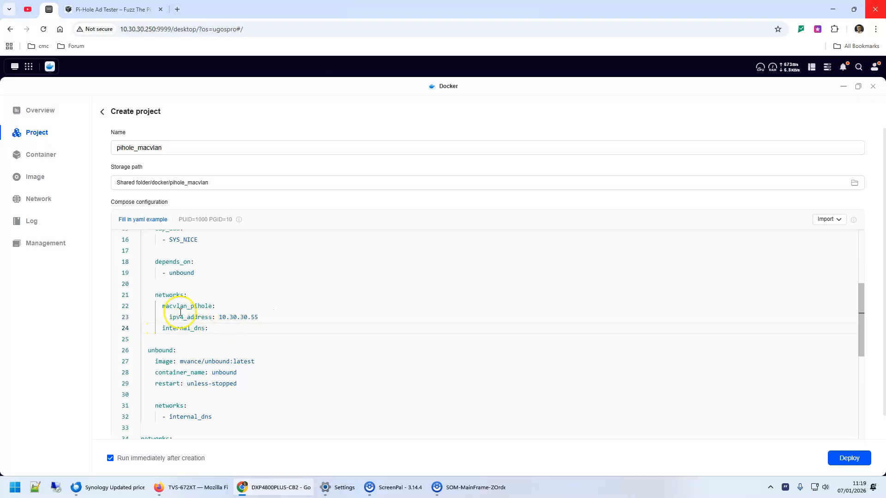
left_click_drag(161, 306, 228, 306)
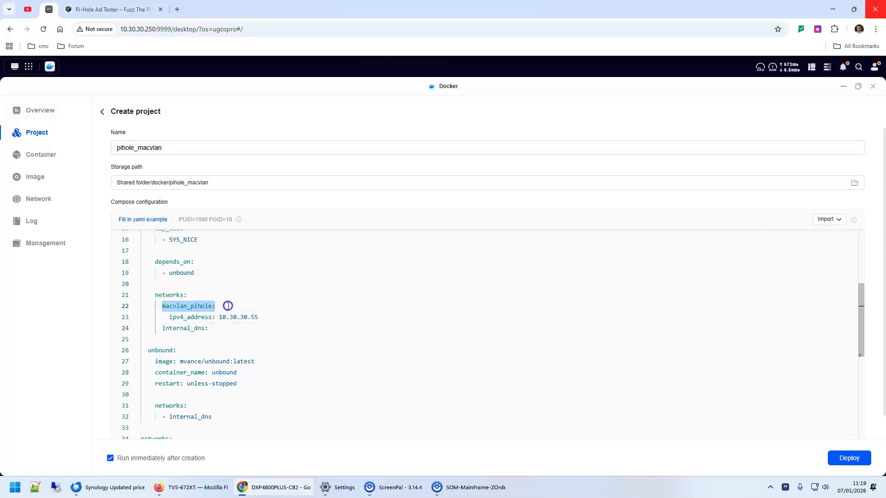
Step: Examine the internal_dns network entries of the pihole and unbound services in the compose configuration
left_click_drag(162, 328, 212, 328)
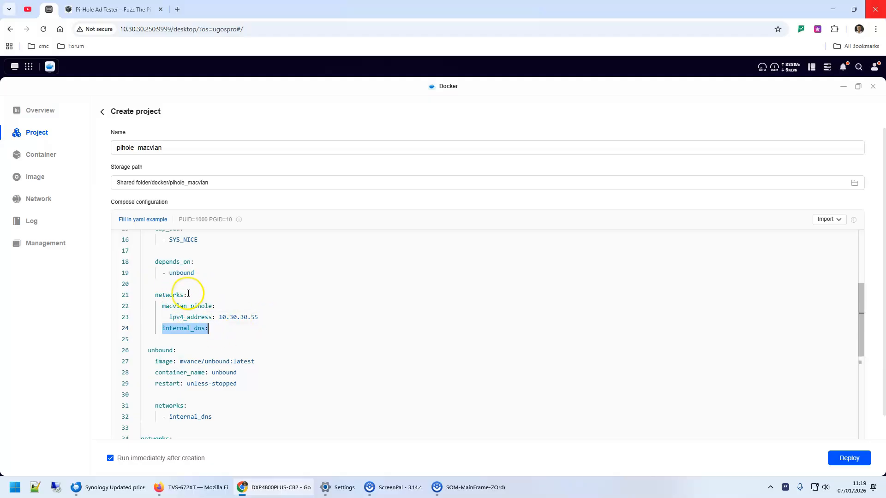
scroll(174, 342, "down", 1)
left_click(213, 395)
left_click_drag(215, 394, 161, 393)
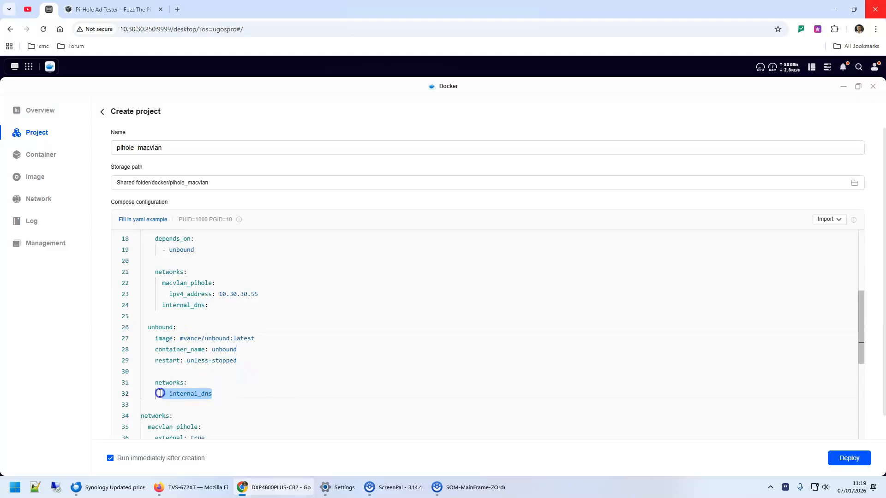
Step: Examine the compose file's top-level networks section, checking the internal_dns bridge driver and the external macvlan_pihole definition
scroll(300, 332, "down", 2)
left_click(164, 372)
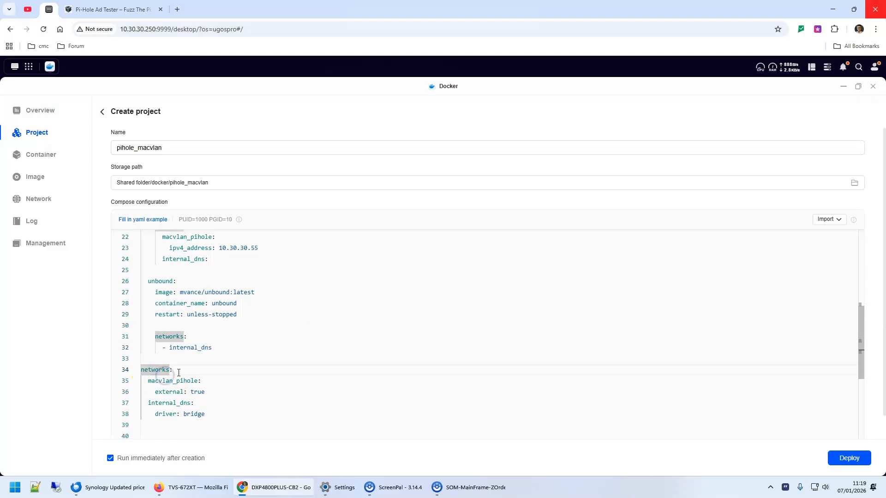
left_click_drag(152, 408, 134, 407)
left_click(206, 414)
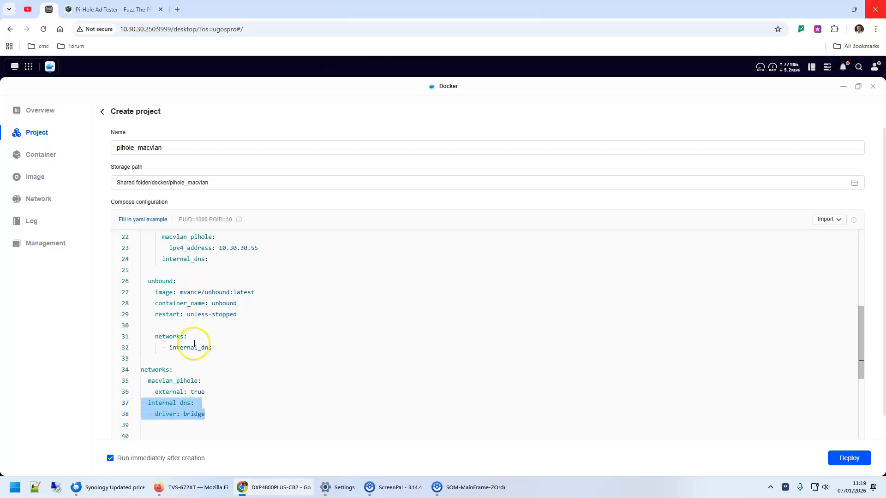
left_click(170, 379)
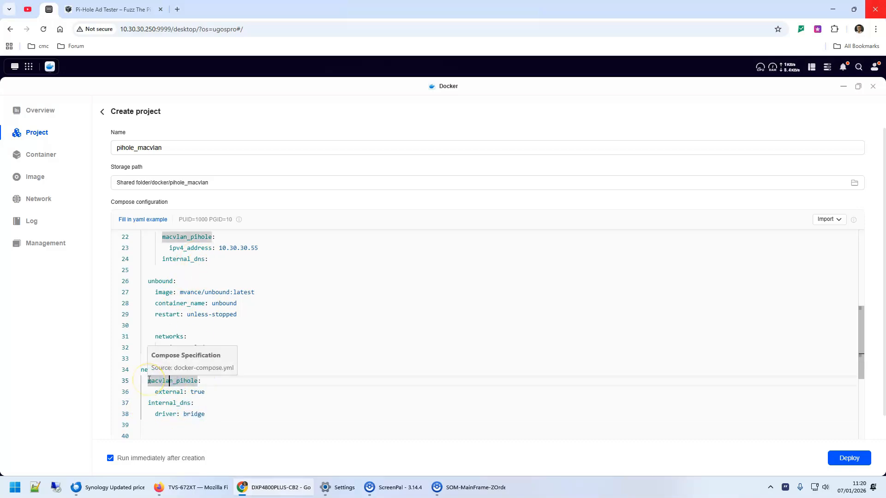
left_click_drag(210, 391, 134, 374)
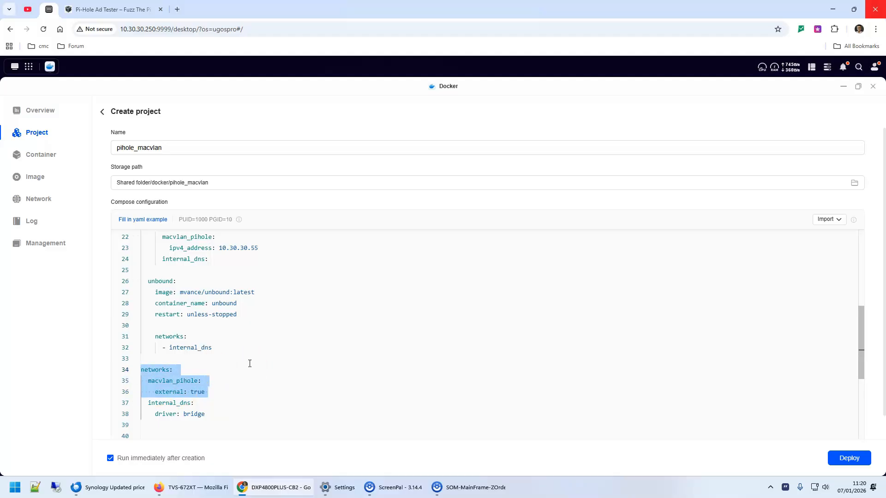
left_click(209, 416)
mouse_move(211, 391)
left_mouse_down()
mouse_move(132, 387)
mouse_move(205, 393)
left_mouse_up()
left_click(189, 382)
left_click(227, 393)
Step: Deploy the pihole_macvlan project, close the deployment log once it finishes and open the project's container list
left_click(849, 455)
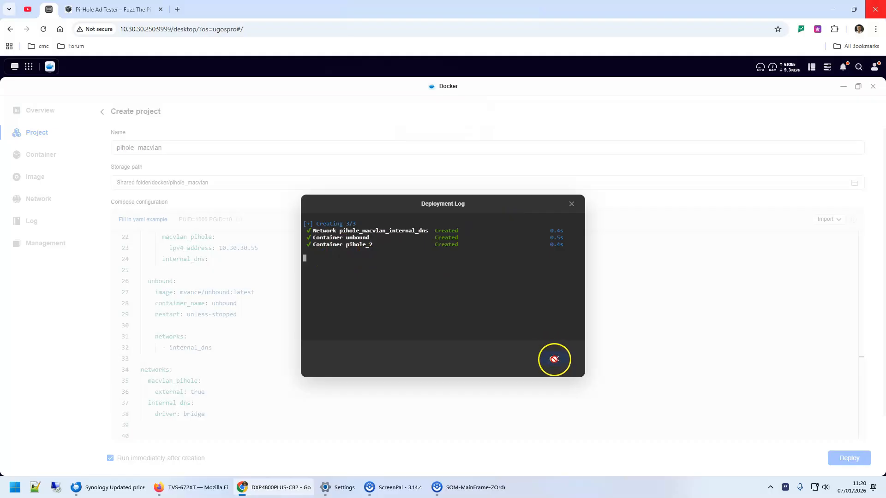
left_click(553, 359)
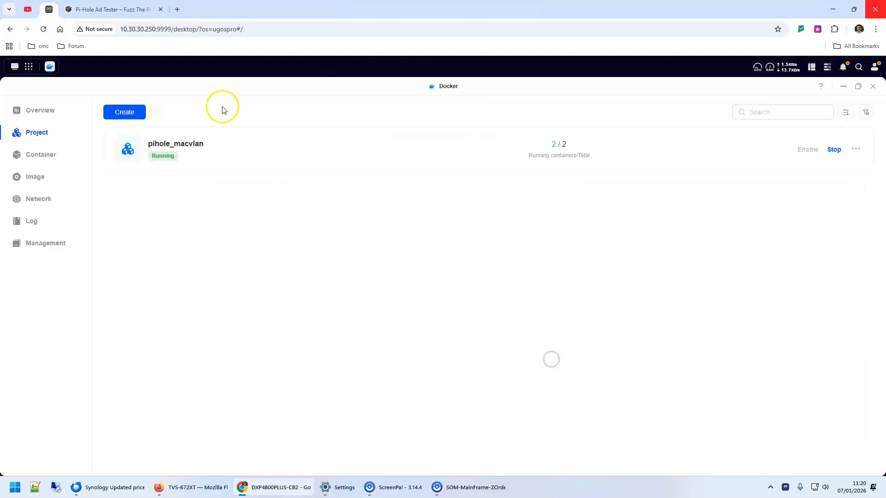
left_click(179, 145)
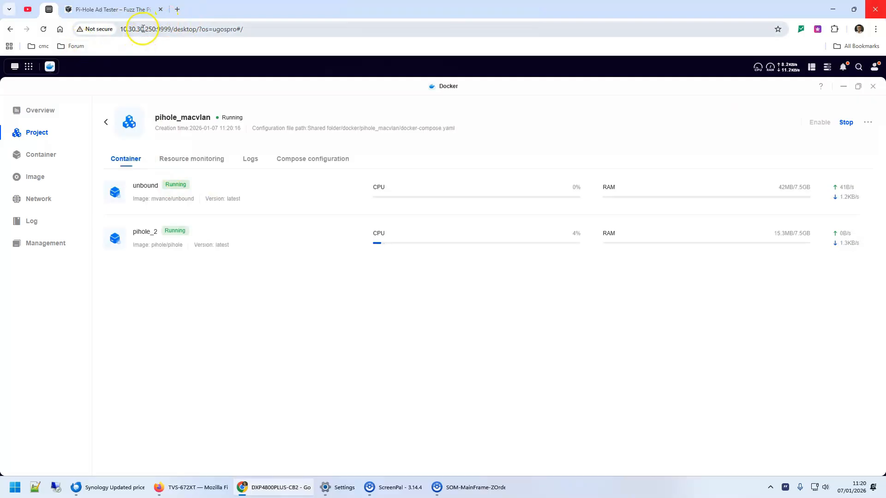
Step: Open 10.30.30.55 in a new browser tab and log in to Pi-hole with the web interface password
left_click(177, 10)
type("10.30.30")
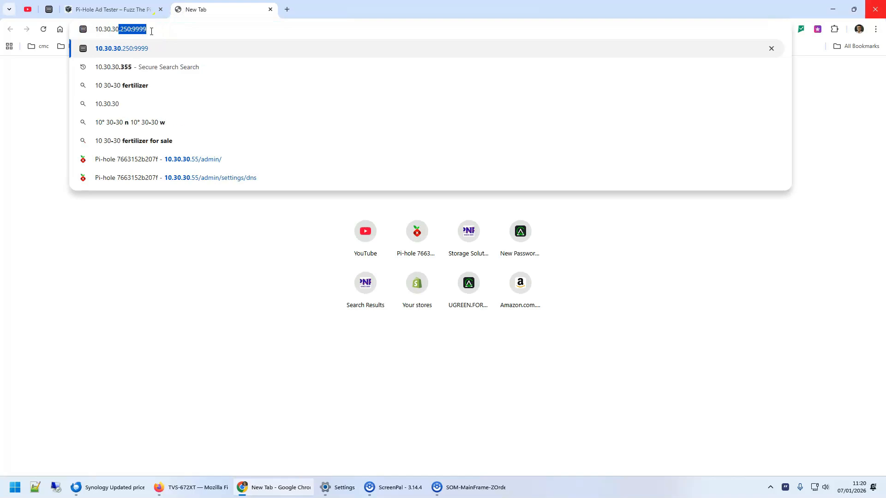
key("BackSpace")
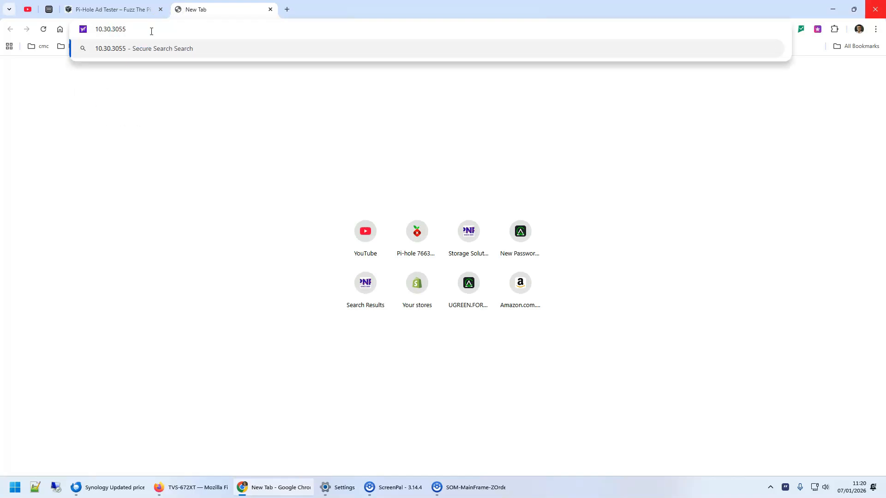
type(".55")
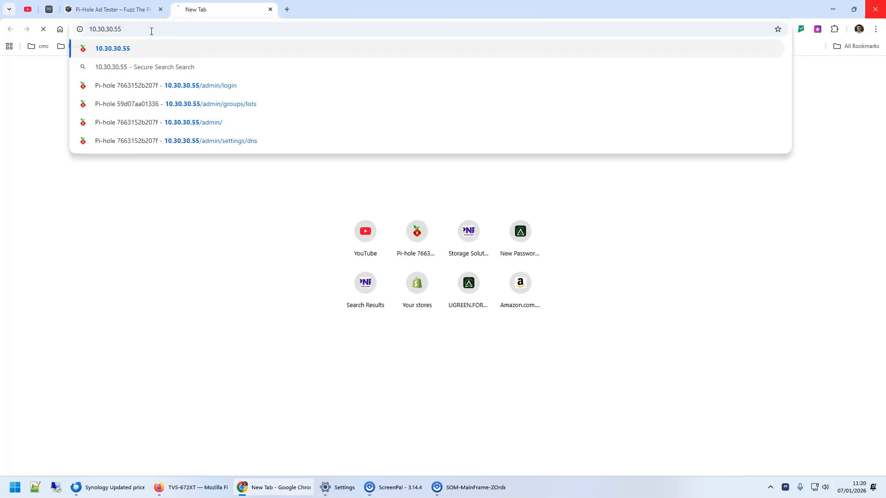
key("Return")
left_click(429, 312)
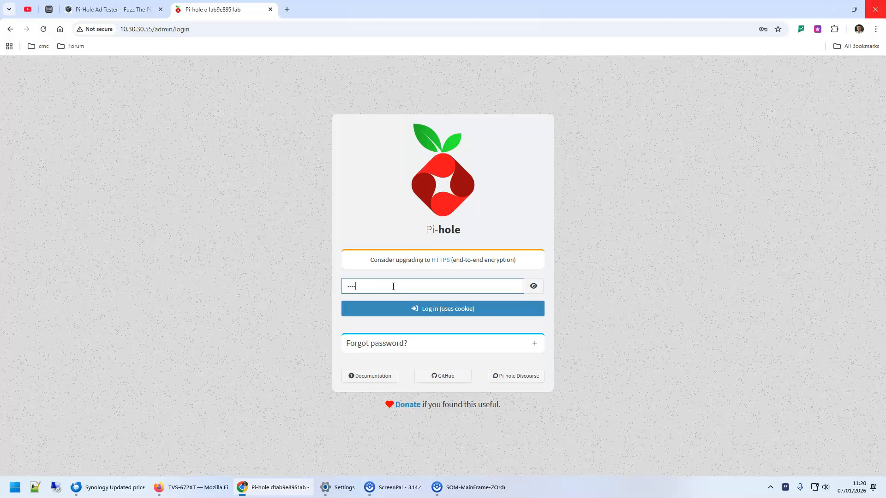
key("Return")
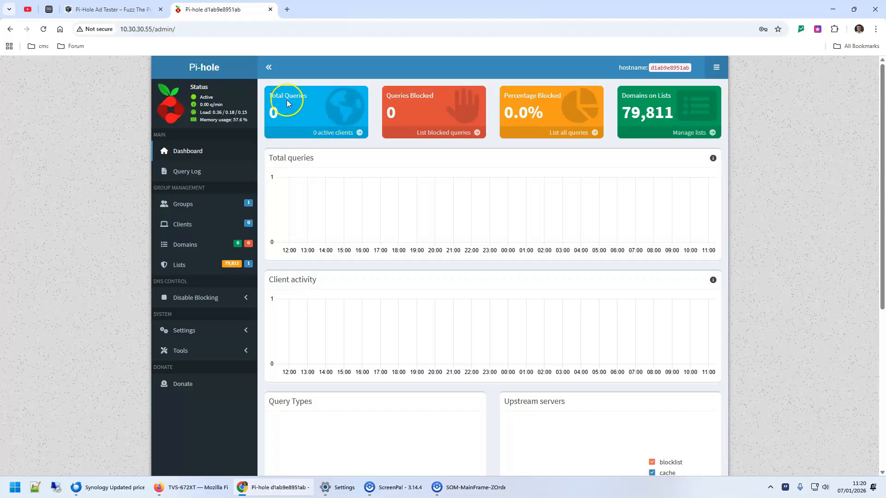
Step: Replace the custom upstream DNS servers in Pi-hole's DNS settings with unbound and save the change
left_click(187, 330)
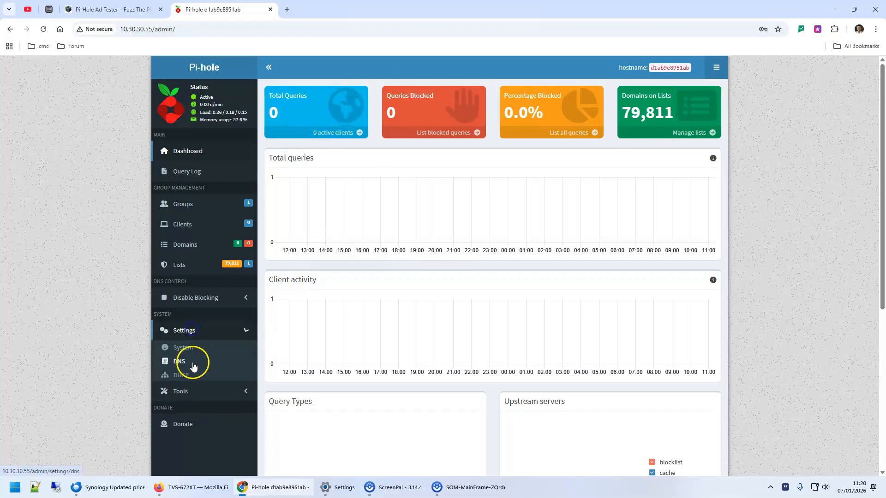
left_click(179, 361)
scroll(350, 317, "down", 1)
left_click(469, 376)
scroll(323, 406, "down", 2)
left_click_drag(320, 403, 231, 364)
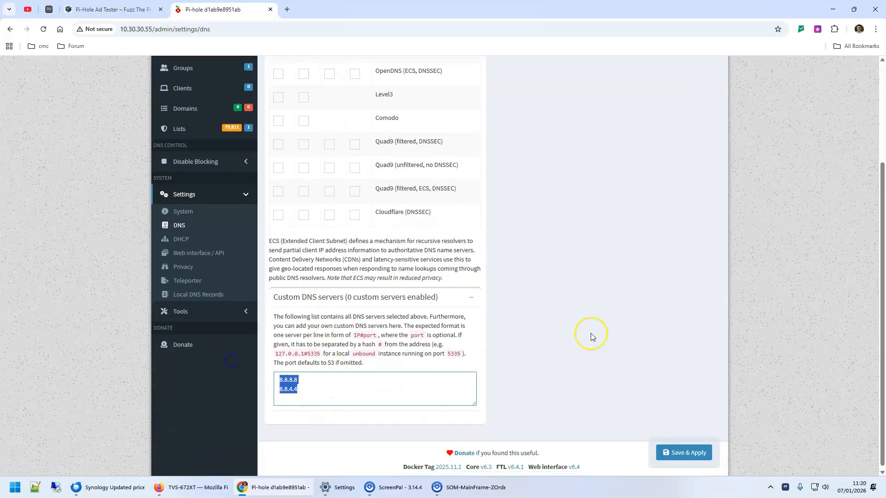
left_click(685, 452)
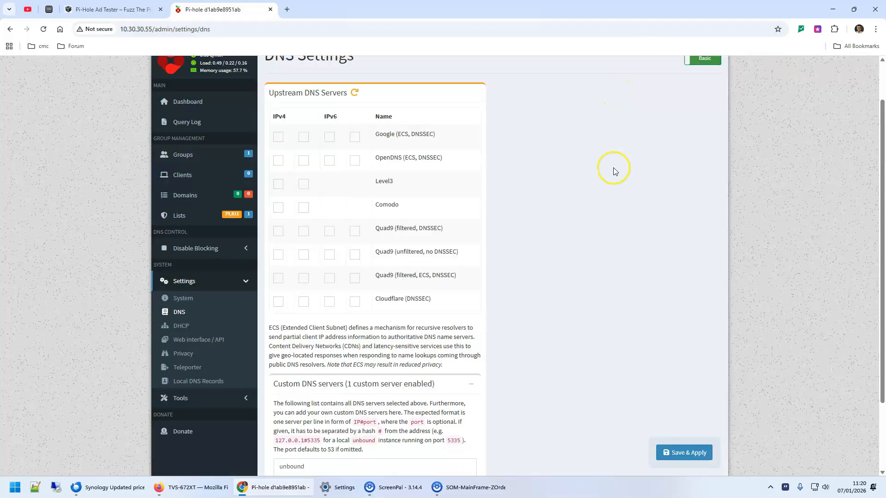
scroll(553, 273, "up", 1)
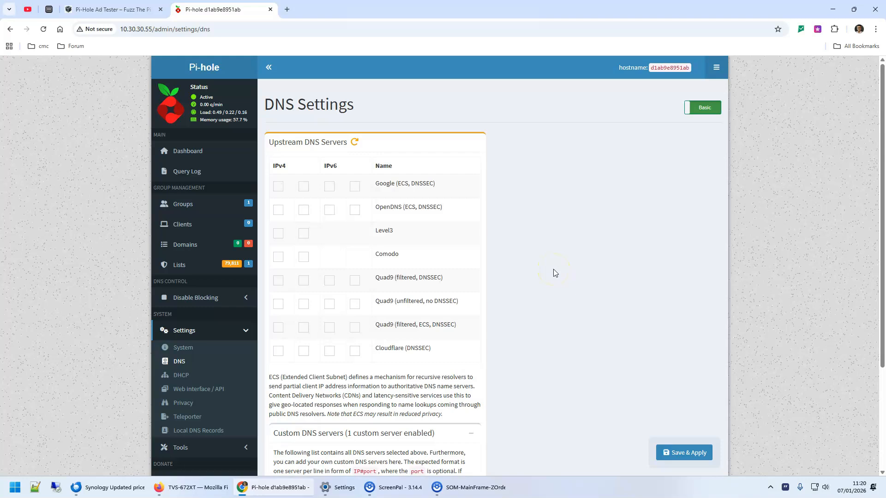
Step: Check the Pi-Hole Ad Tester page for ads from top to bottom before changing the computer's DNS server
left_click(109, 10)
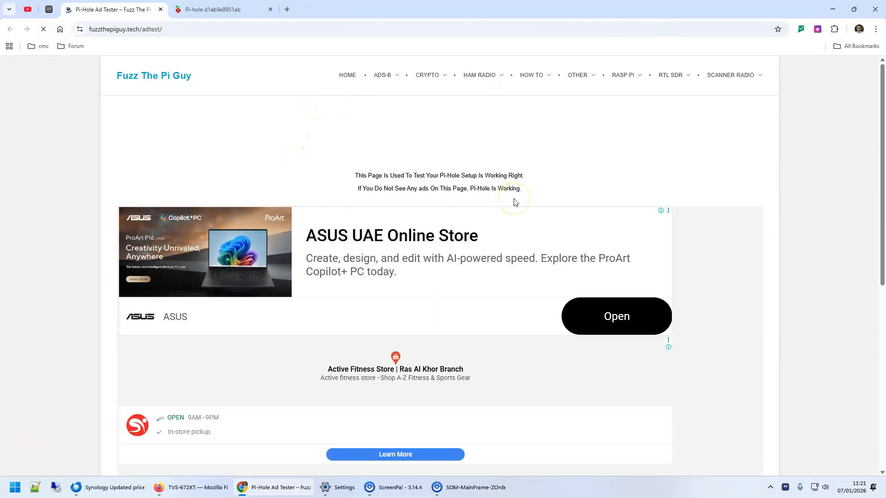
scroll(387, 175, "down", 1)
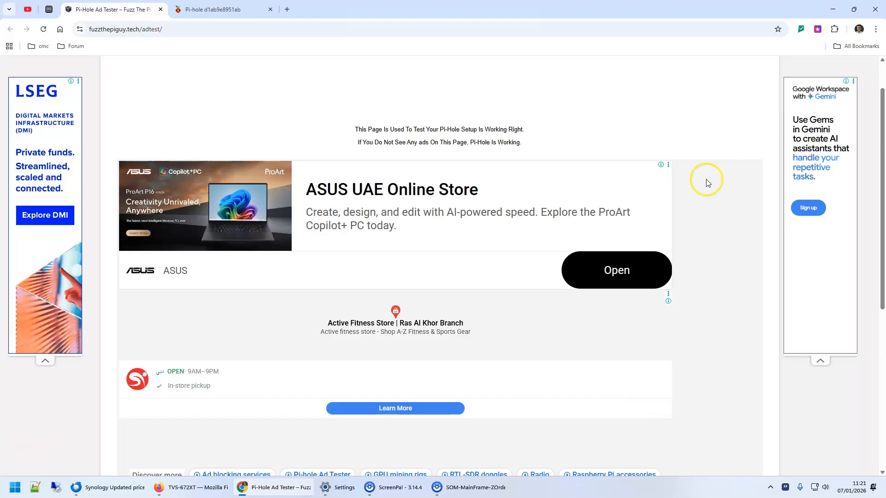
scroll(706, 183, "up", 1)
mouse_move(677, 87)
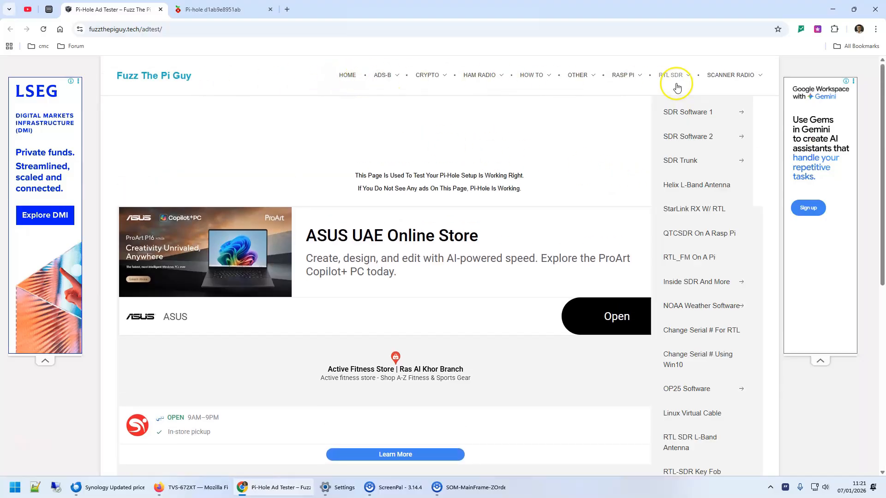
scroll(461, 240, "down", 7)
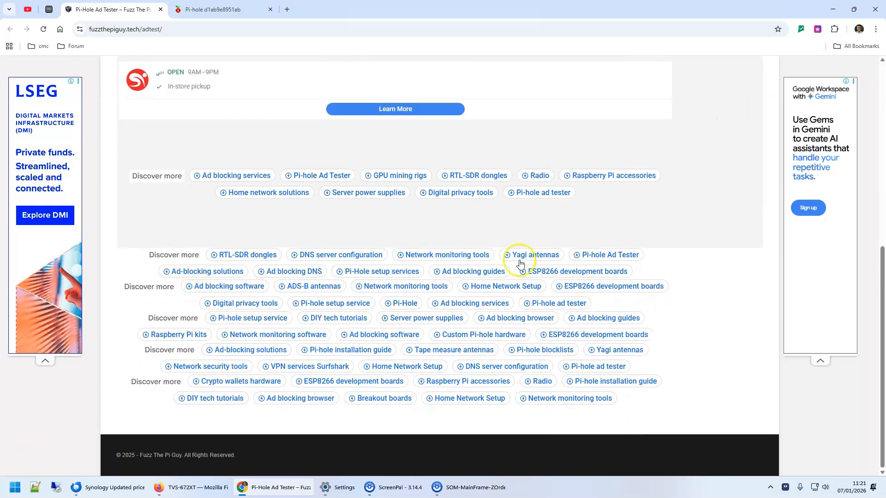
scroll(669, 349, "up", 7)
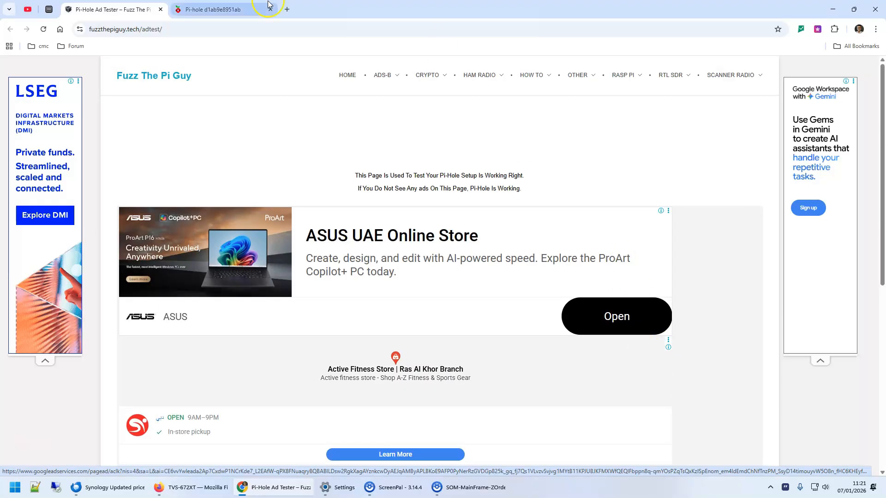
Step: Review the custom DNS server entry and the upstream server selections in Pi-hole's DNS settings
left_click(192, 10)
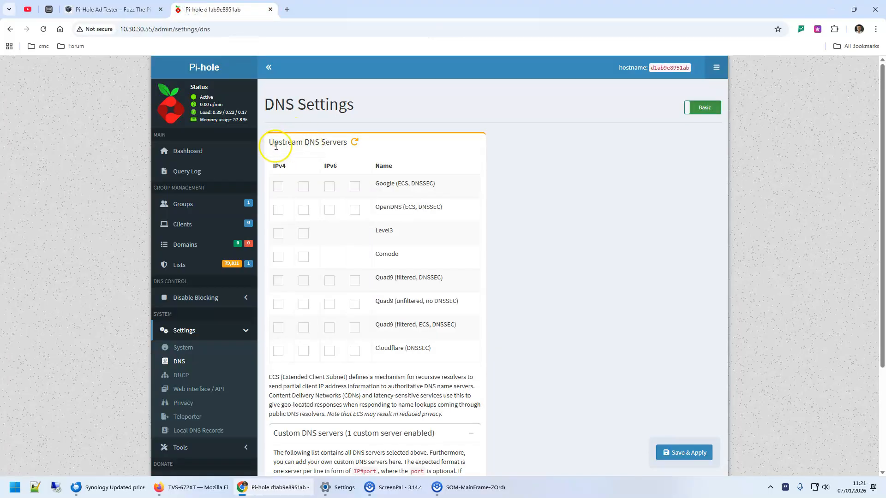
scroll(450, 206, "down", 3)
left_click_drag(310, 375, 269, 378)
left_click(565, 318)
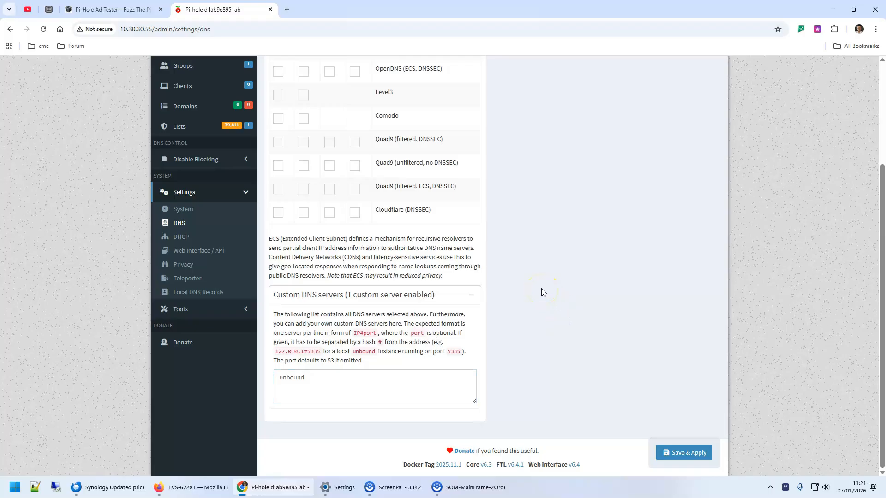
scroll(541, 289, "up", 3)
left_click(465, 359)
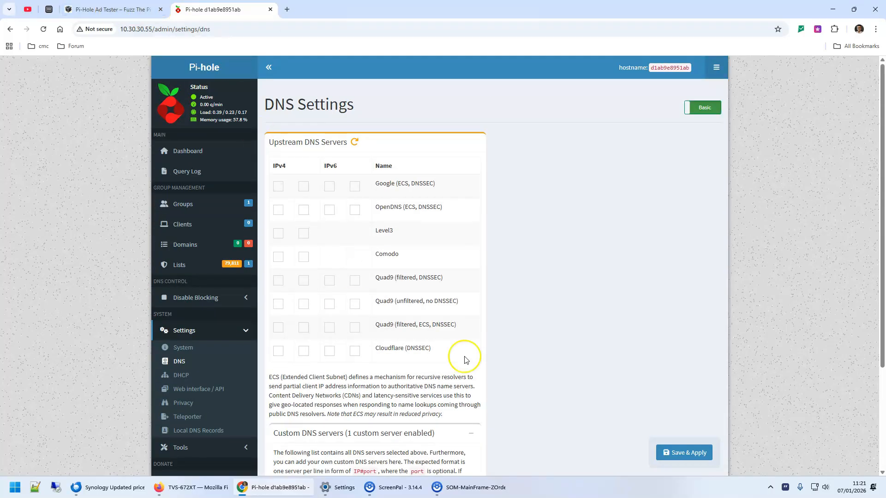
Step: Switch to Windows Settings and set the Ethernet connection's preferred IPv4 DNS to 10.30.30.55, saving the change
left_click(329, 489)
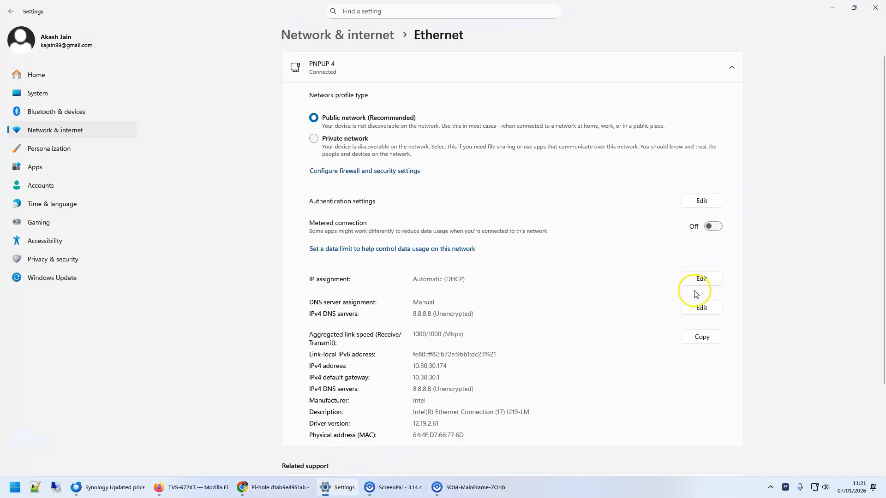
left_click(709, 309)
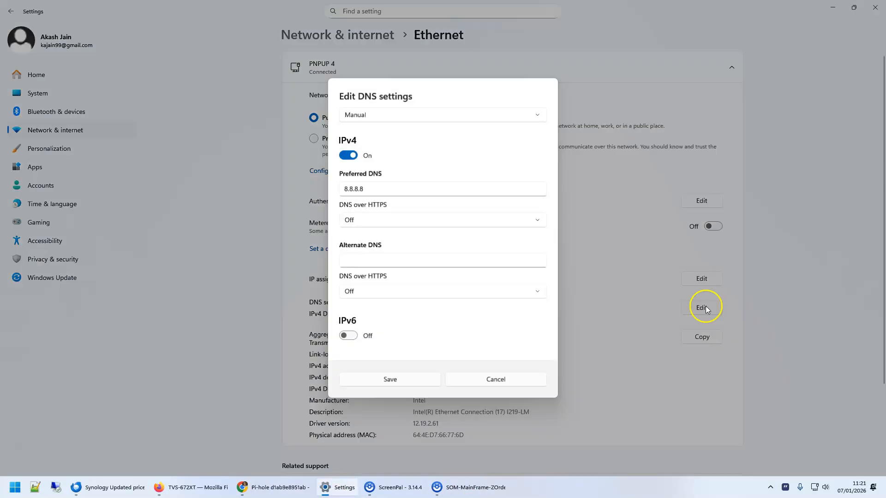
left_click(399, 188)
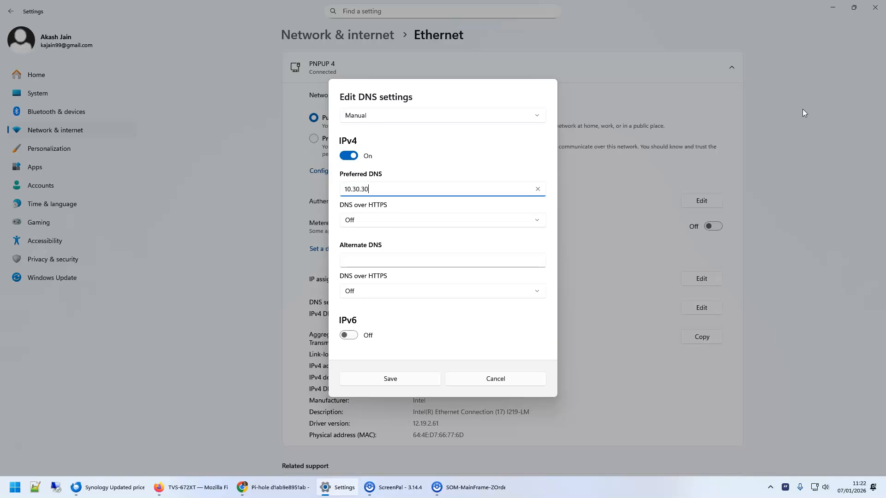
type("10.30.30.55")
left_click(390, 378)
Step: Return to Chrome, reload the Pi-Hole Ad Tester page and check its full length for ads
left_click(205, 490)
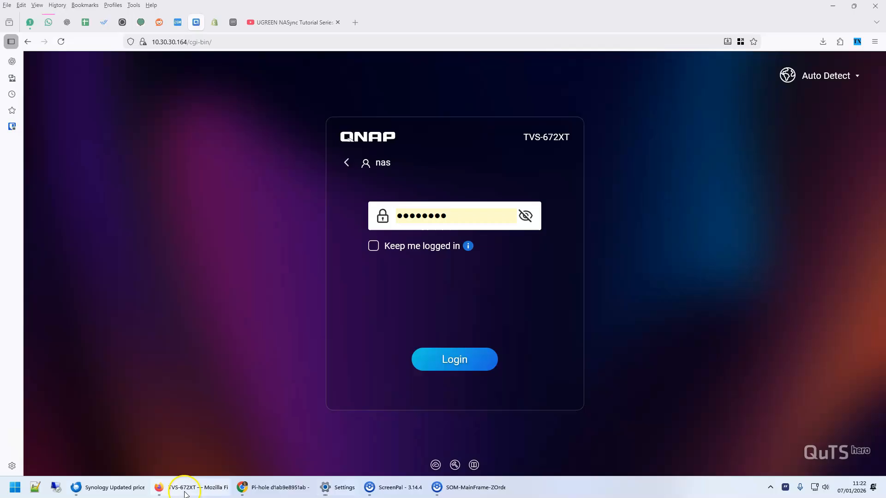
left_click(259, 487)
left_click(98, 6)
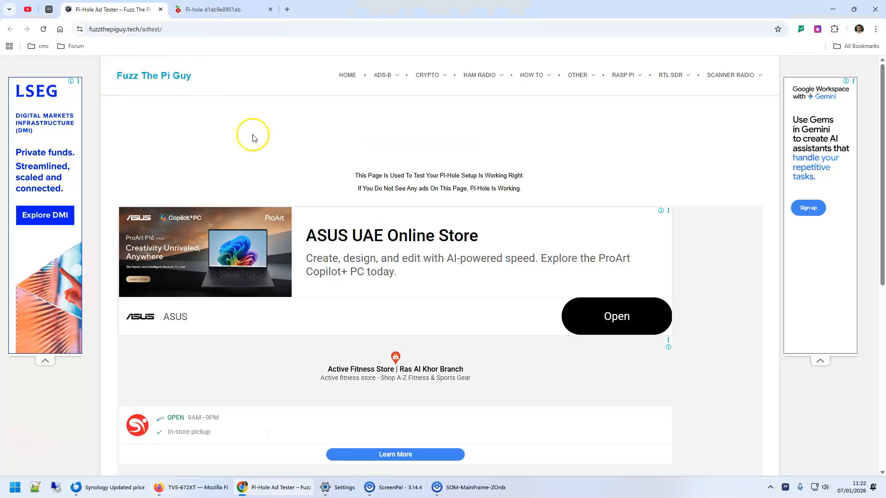
left_click(44, 29)
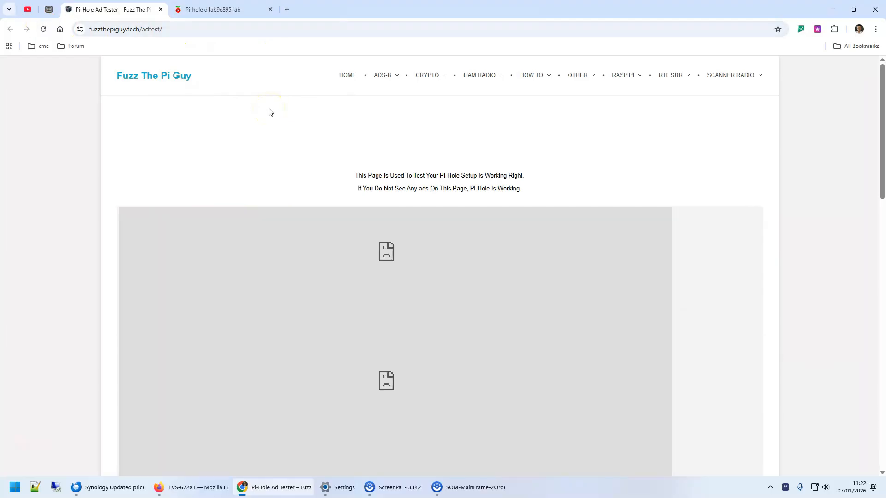
scroll(424, 337, "down", 6)
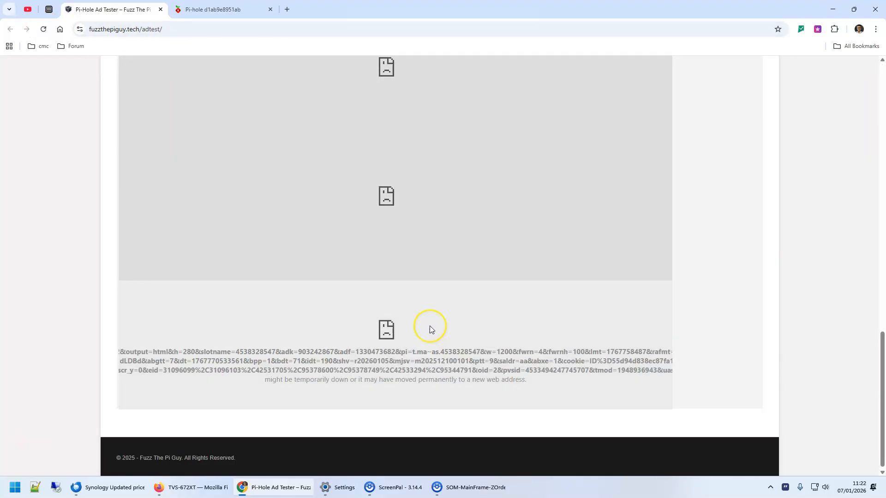